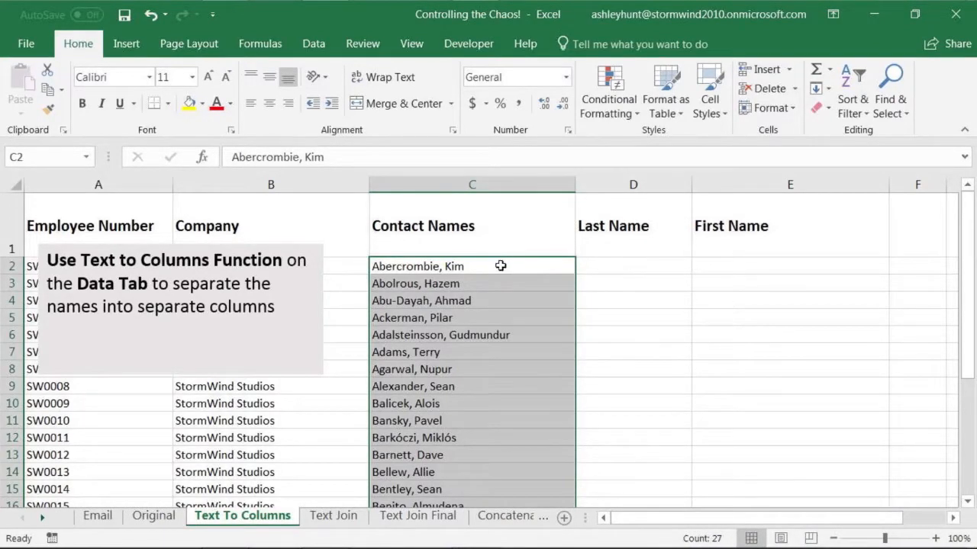
Select the contact names in C2:C28 and start Text to Columns on them with the Delimited file type
drag(497, 264, 505, 469)
scroll(506, 375, up, 4)
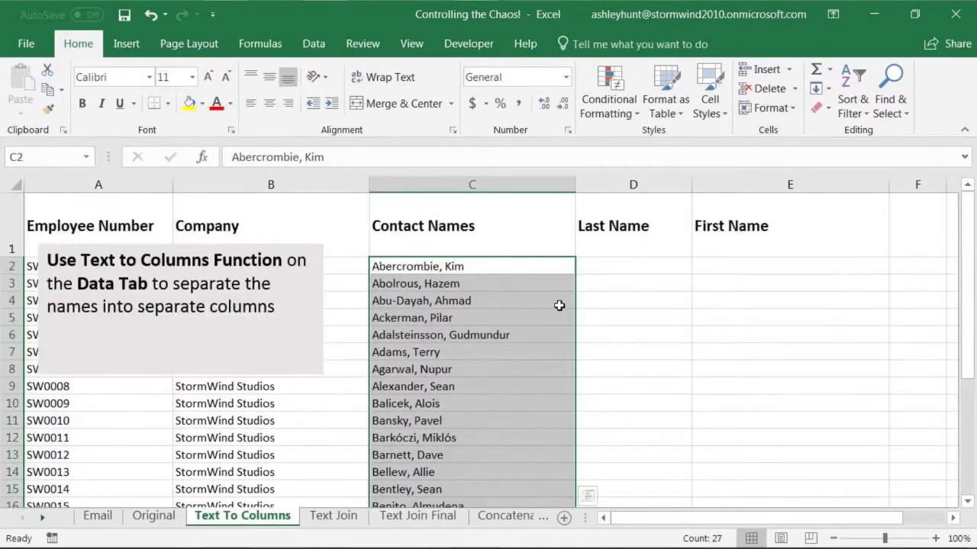
click(314, 45)
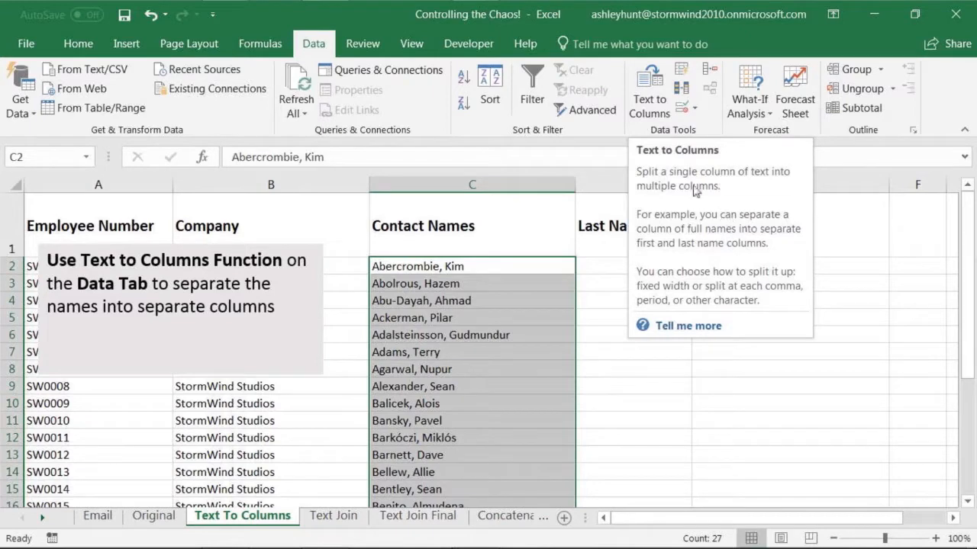
click(645, 94)
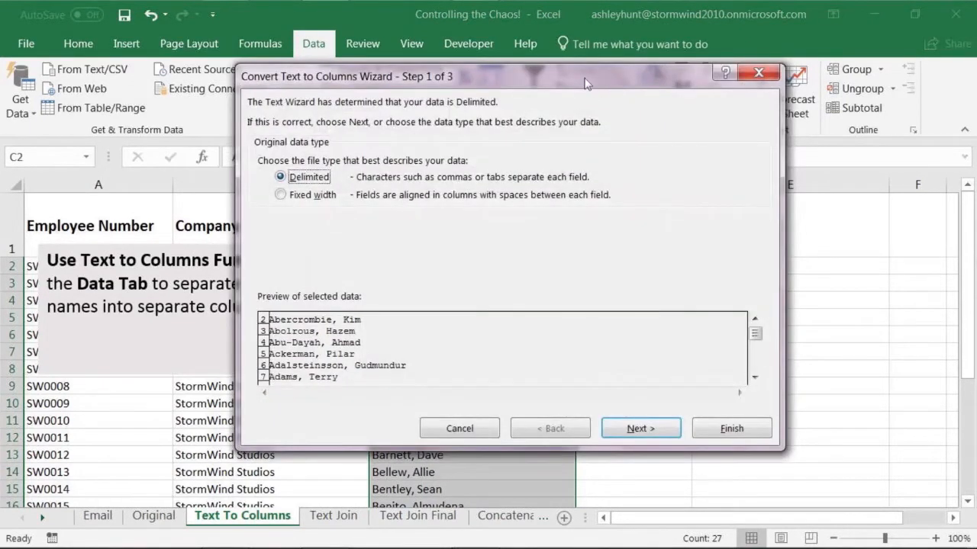
drag(586, 82, 611, 128)
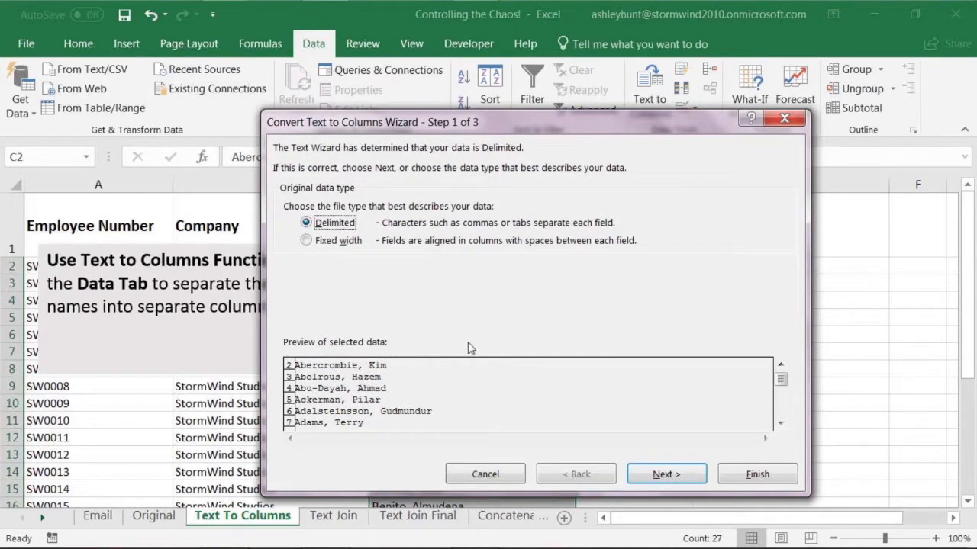
click(670, 475)
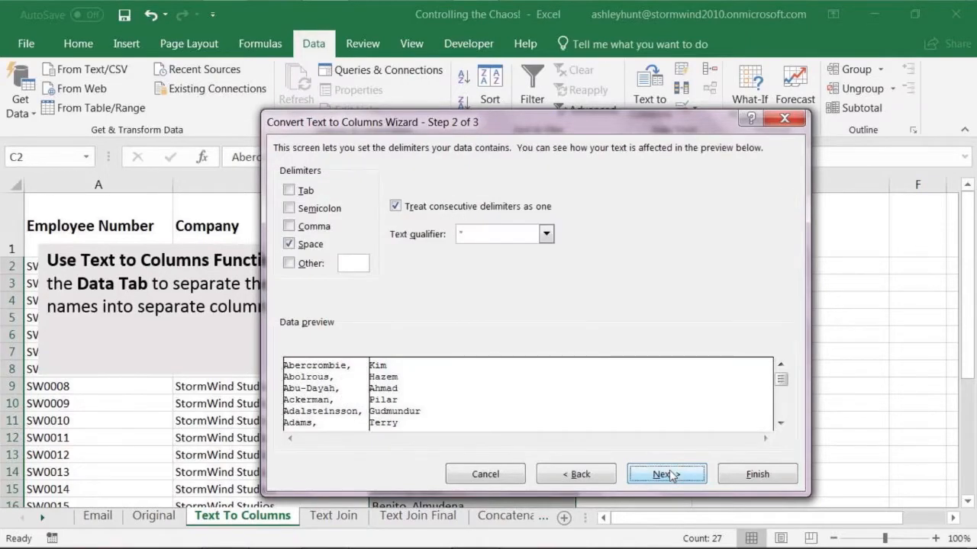
Set Comma and Space as the only delimiters, treat consecutive delimiters as one, and proceed to the column format settings
click(289, 245)
click(288, 190)
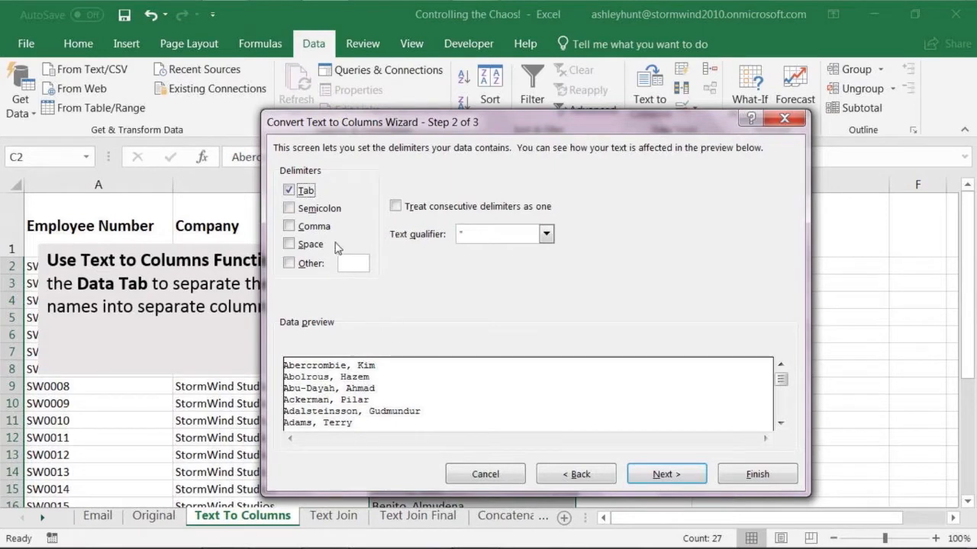
click(288, 190)
click(289, 226)
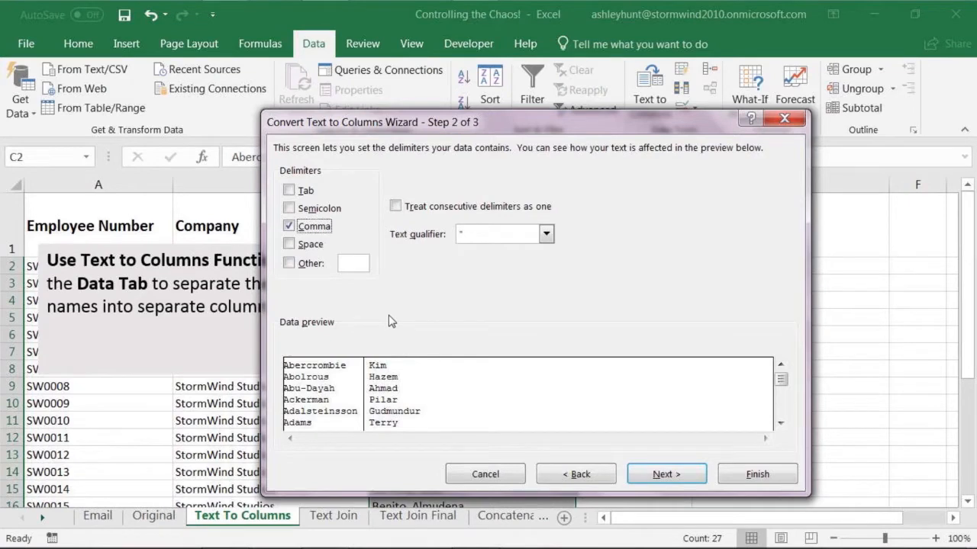
click(291, 245)
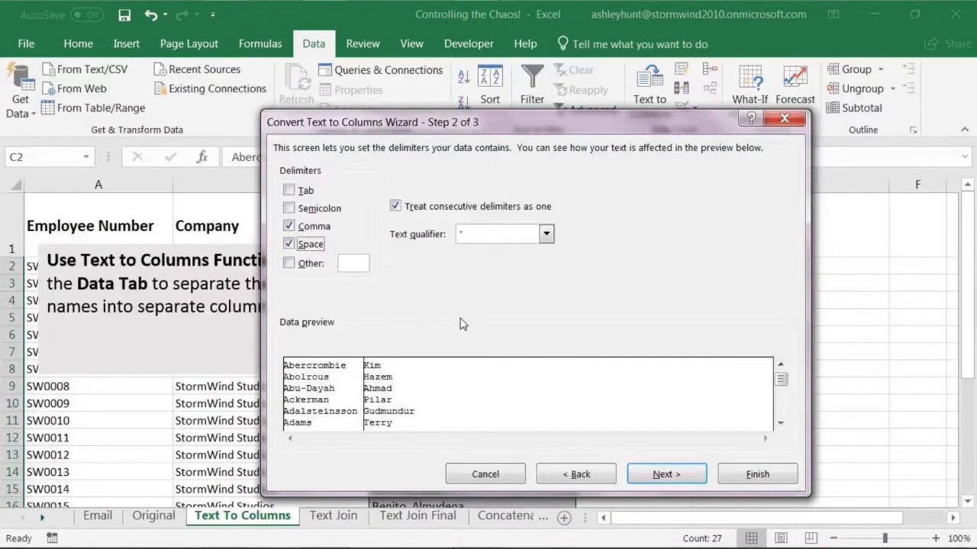
click(289, 244)
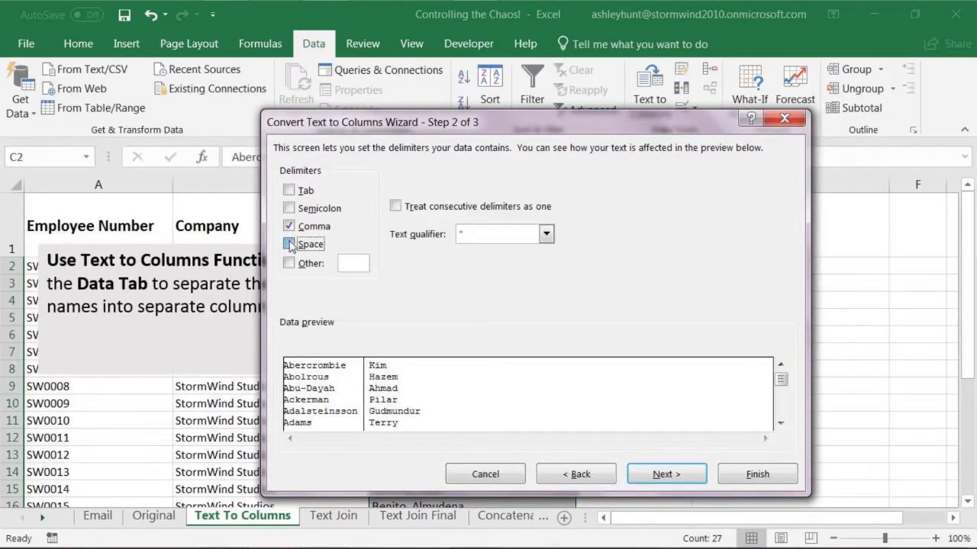
click(289, 244)
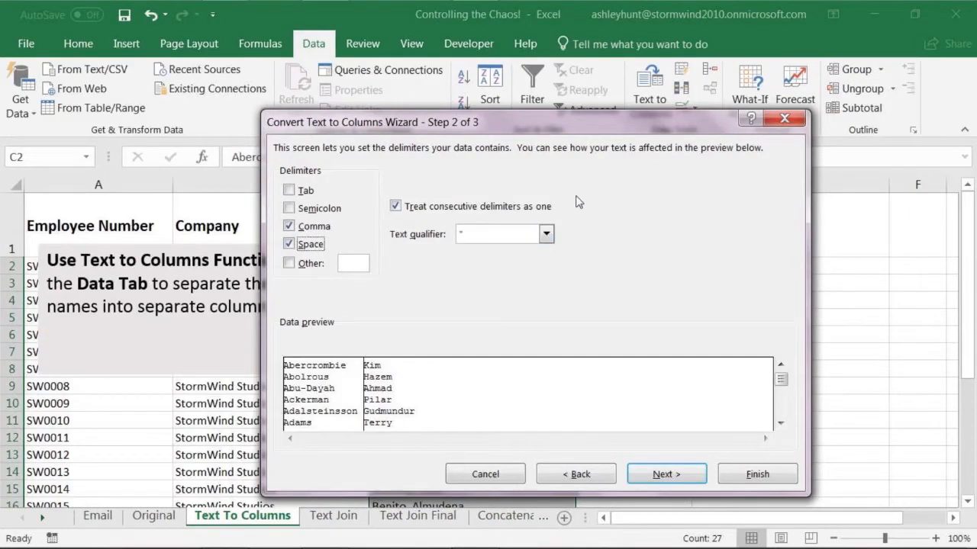
click(668, 473)
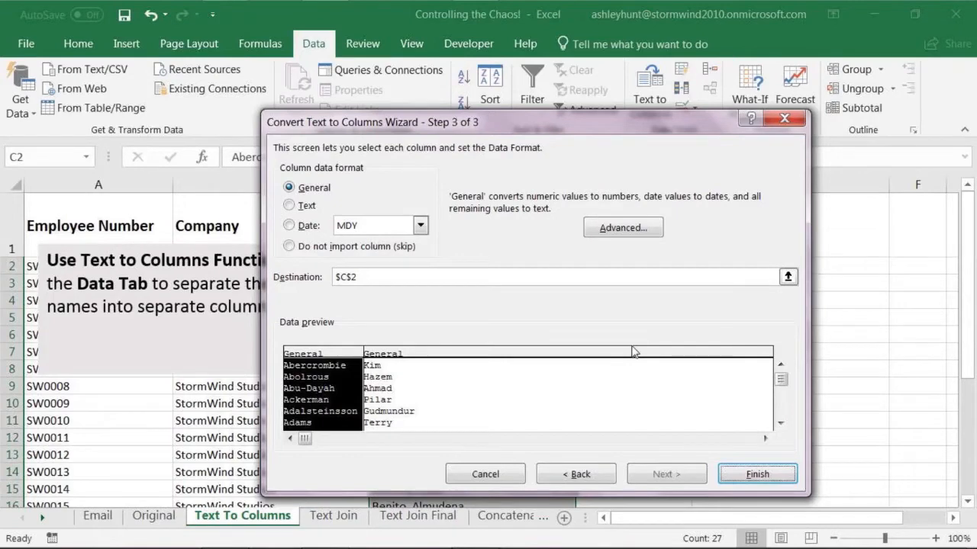
Set the destination of the split data to =$D$2:$D$28
click(377, 390)
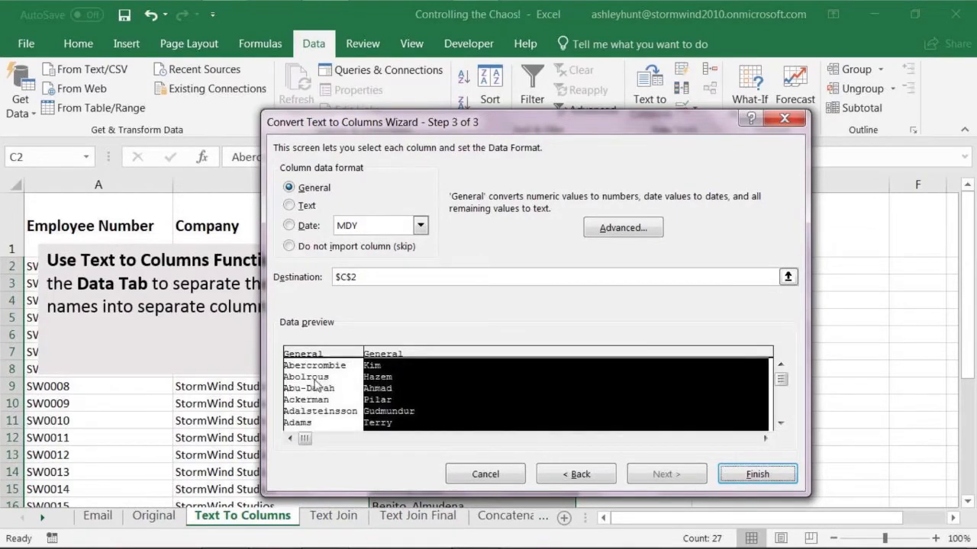
click(311, 384)
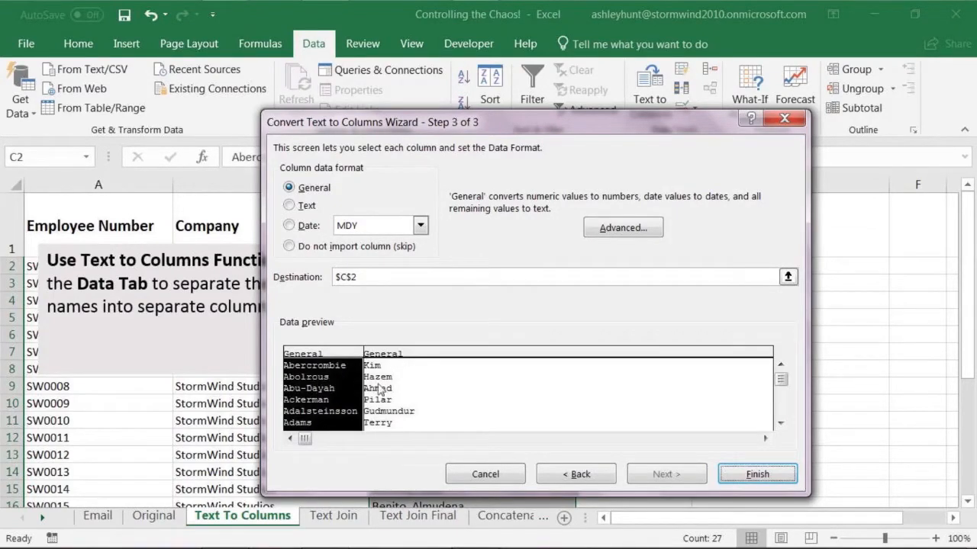
click(788, 279)
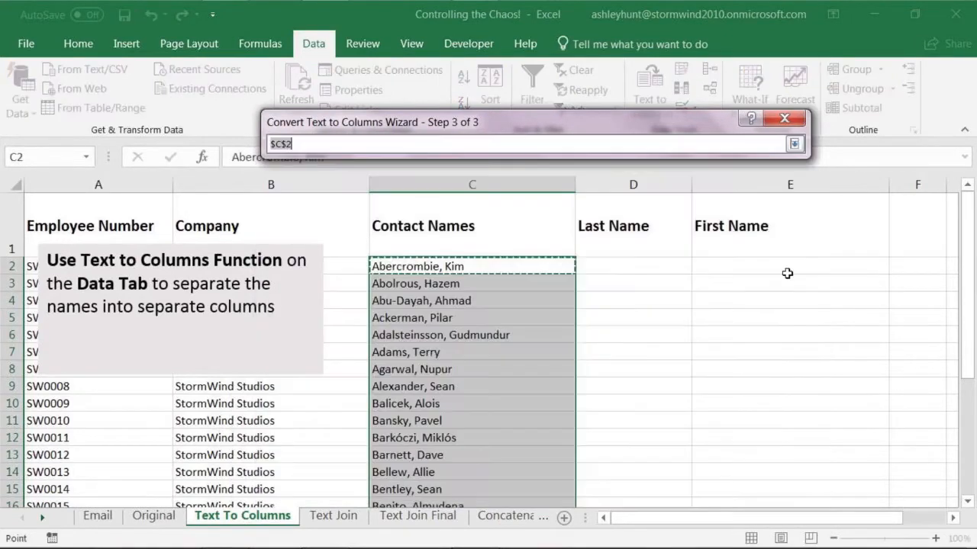
click(628, 262)
drag(628, 263, 632, 471)
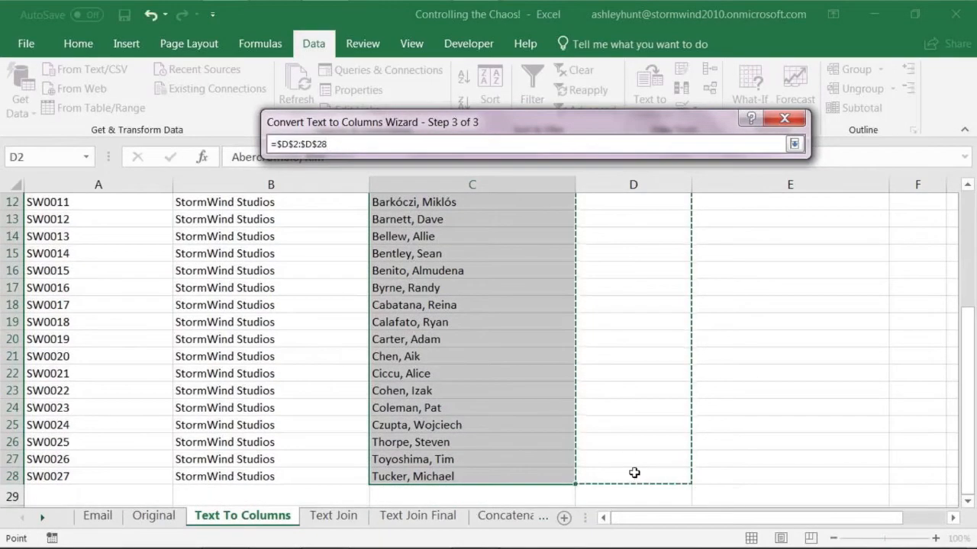
click(794, 144)
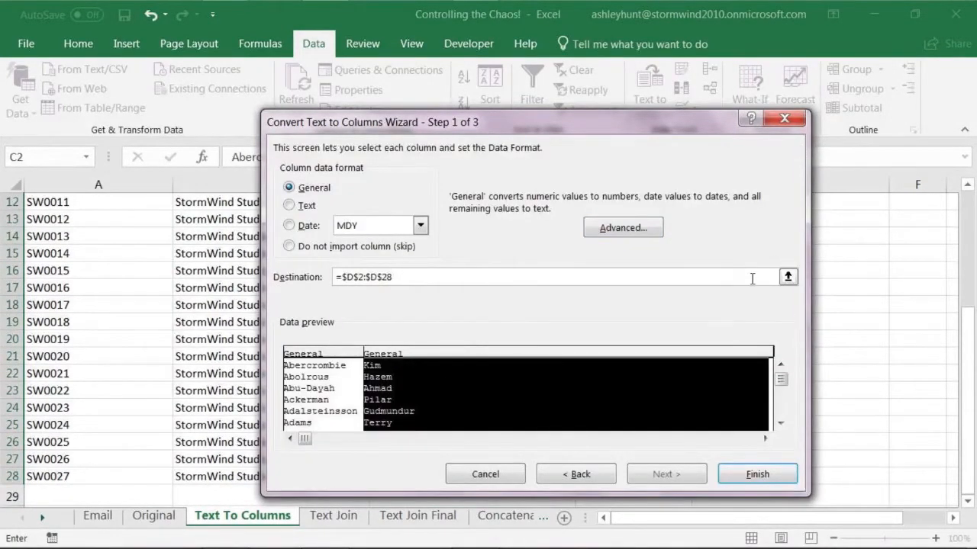
Try to finish the split with the destination extended to =$D$2:$D$28+$E$2:$E$28
click(788, 277)
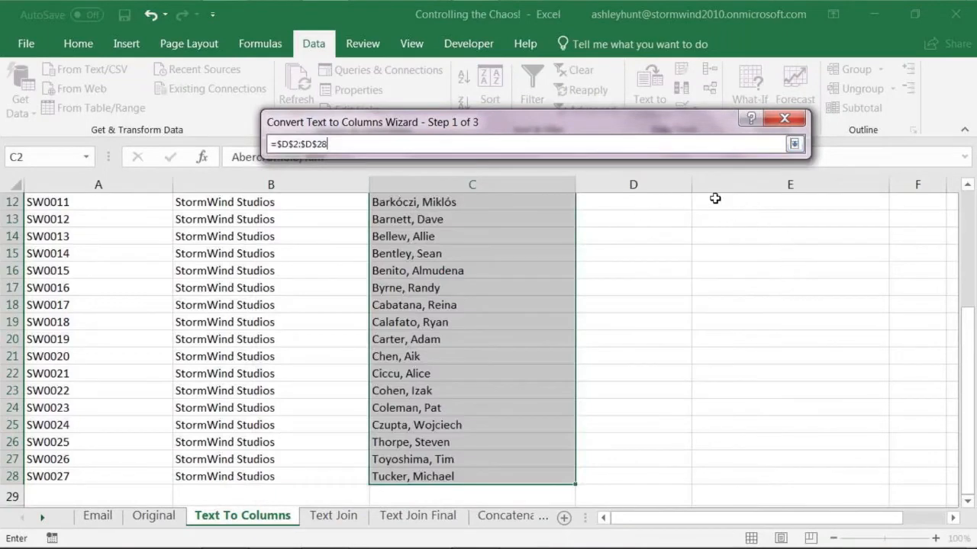
text(+)
drag(737, 201, 731, 219)
drag(737, 399, 745, 479)
scroll(746, 458, up, 4)
drag(747, 260, 768, 473)
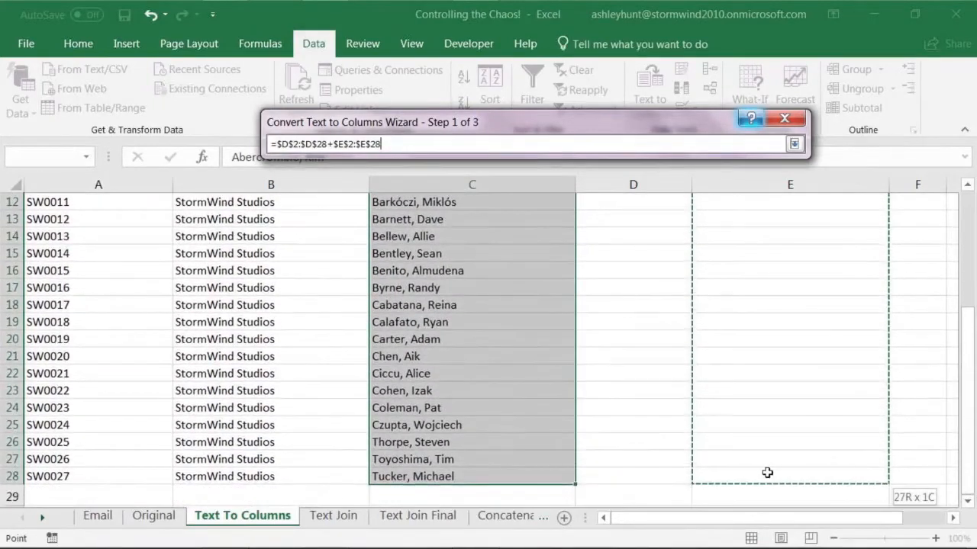
click(795, 144)
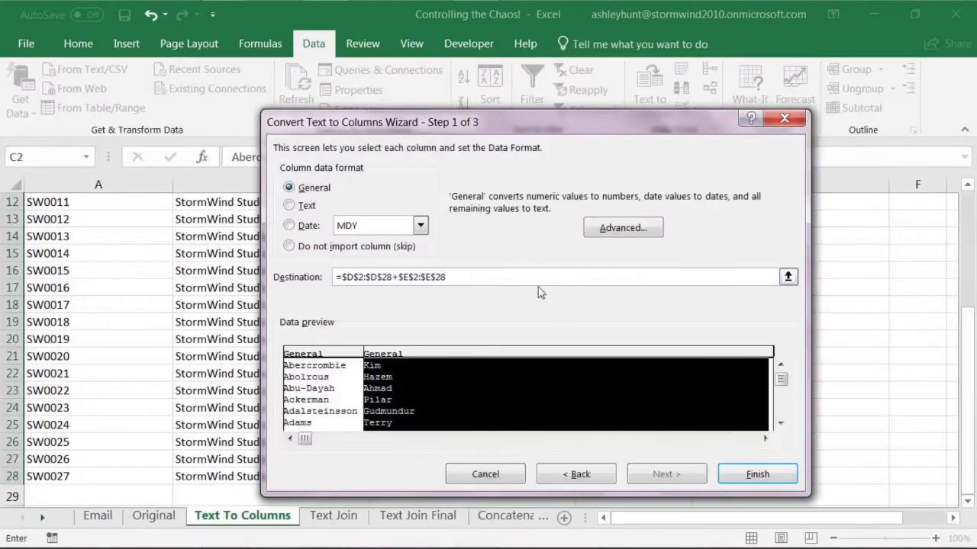
click(738, 476)
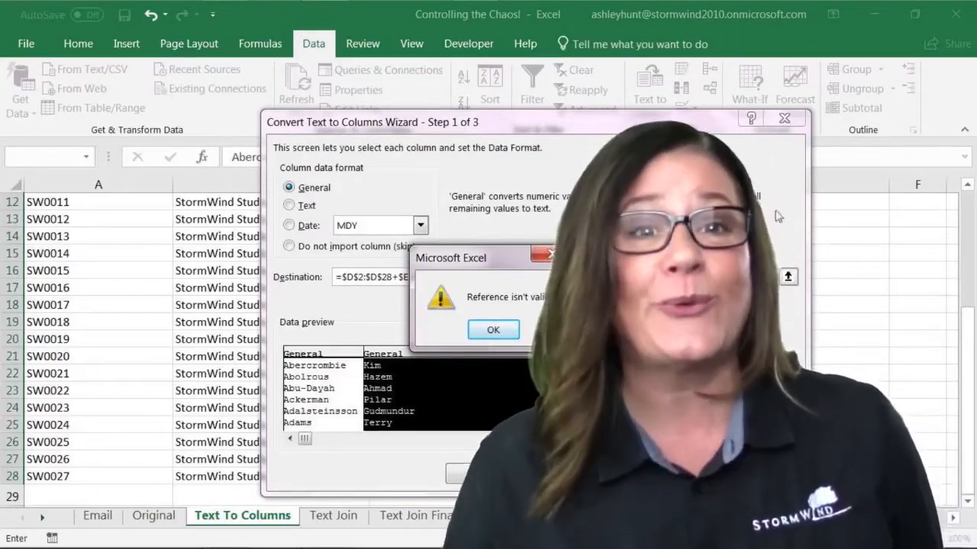
click(489, 330)
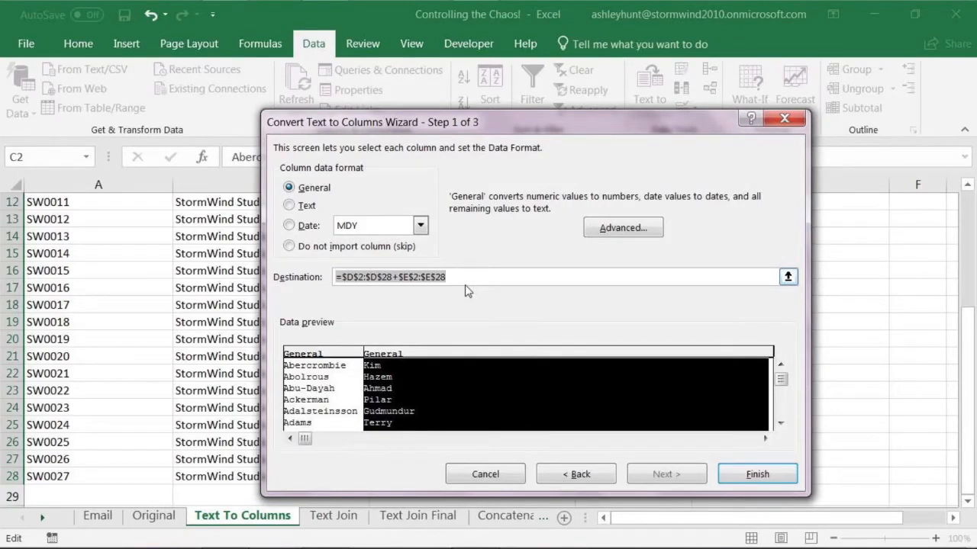
Set the destination to =$D$2:$E$28 and finish splitting the names into the Last Name and First Name columns
click(789, 278)
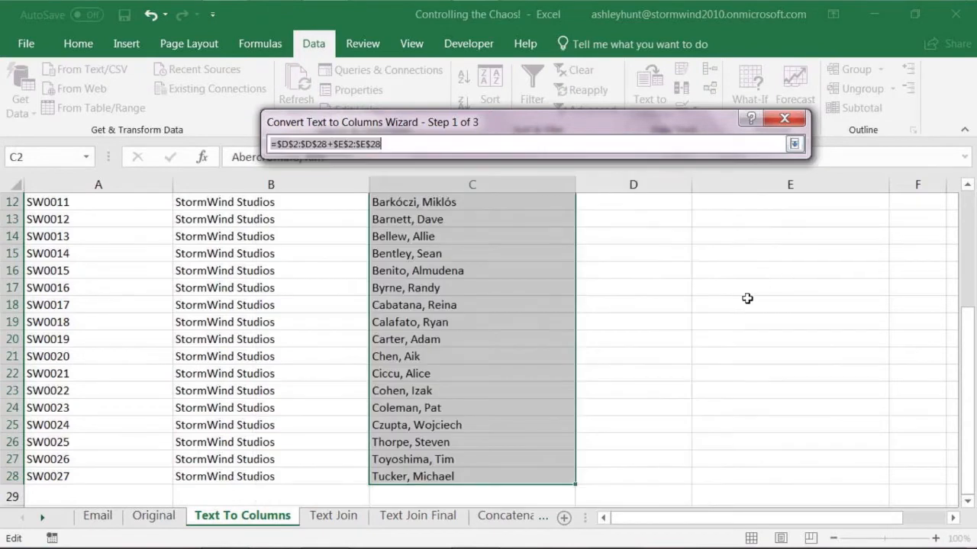
scroll(671, 352, up, 4)
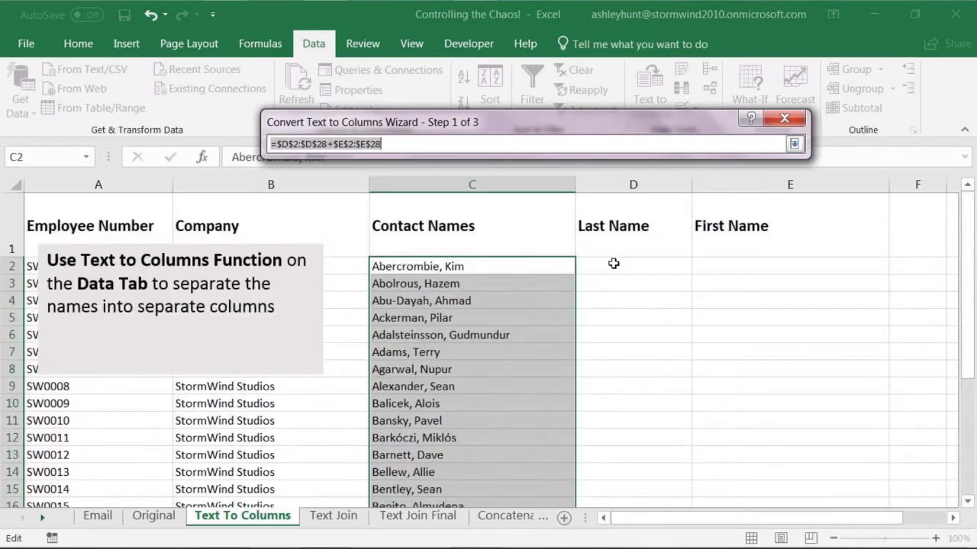
drag(614, 265, 759, 470)
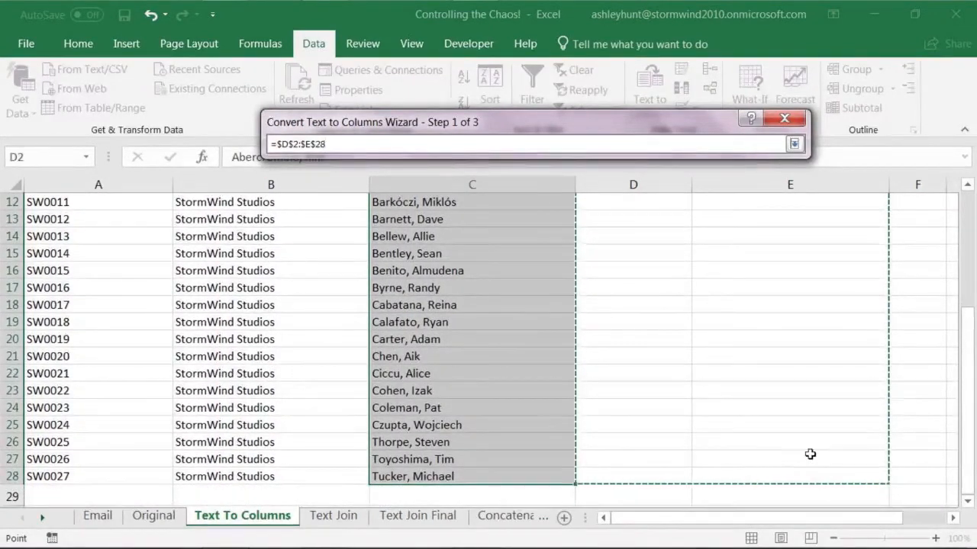
click(794, 144)
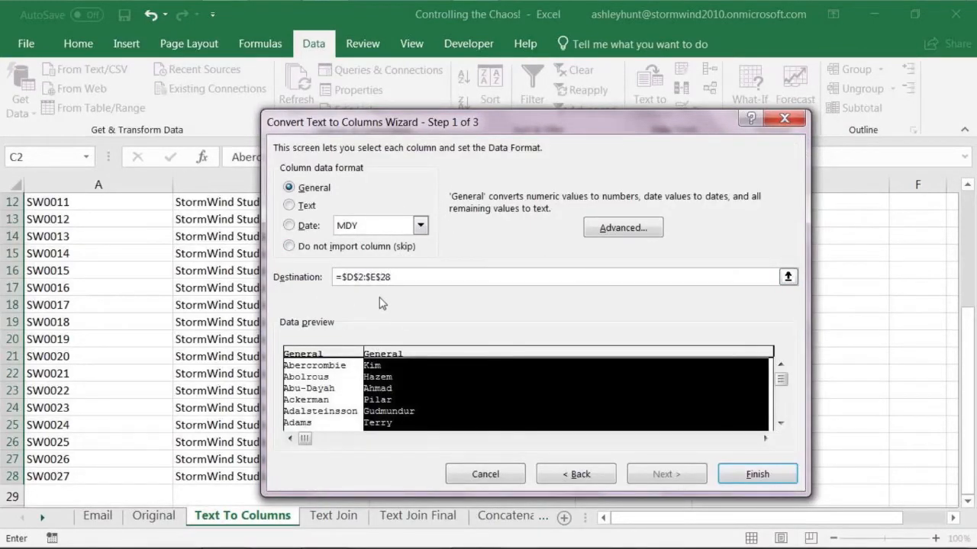
click(769, 473)
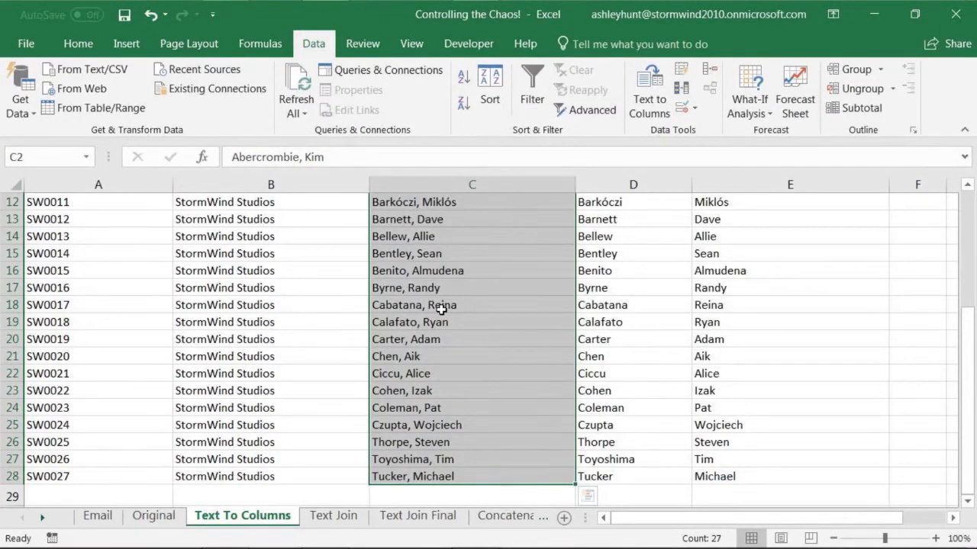
Delete the entire Contact Names column from the sheet
scroll(534, 311, up, 4)
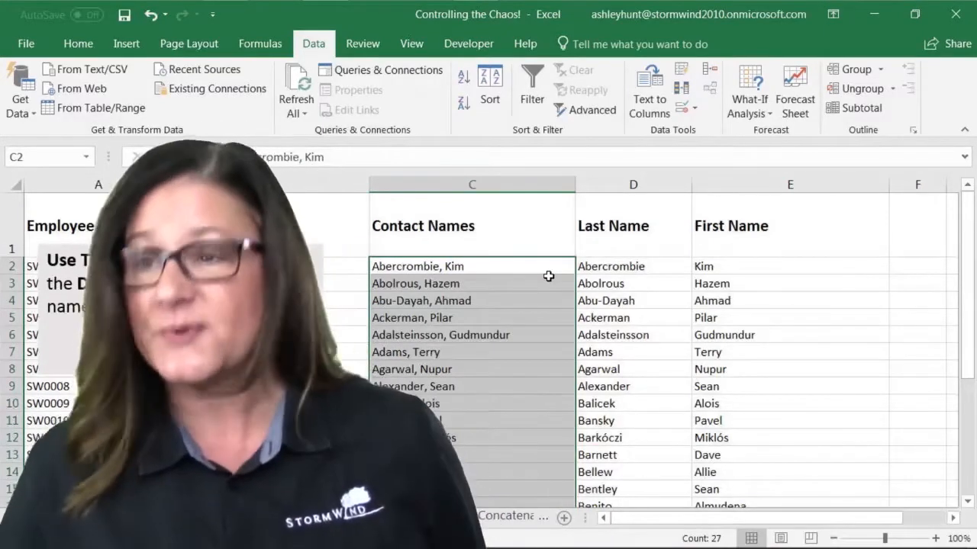
click(494, 182)
right_click(494, 177)
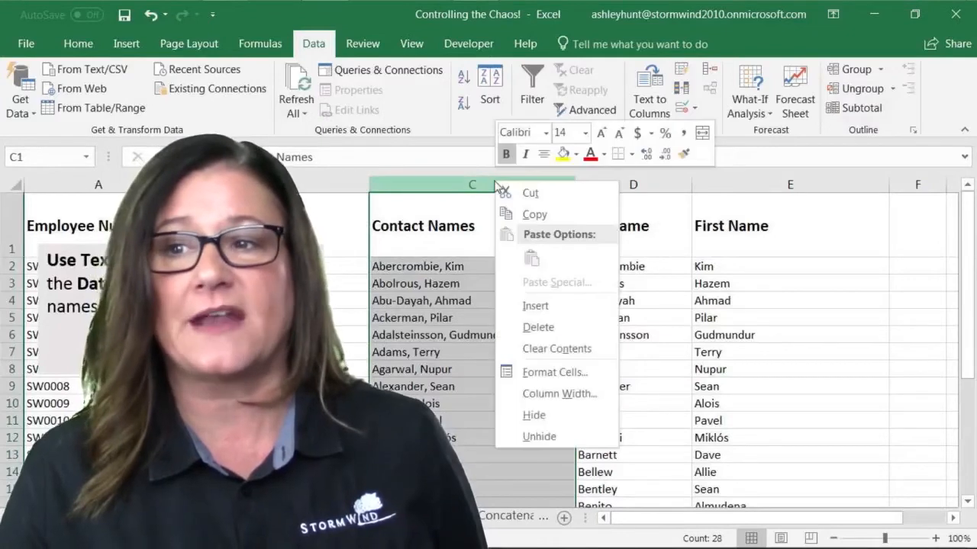
click(538, 327)
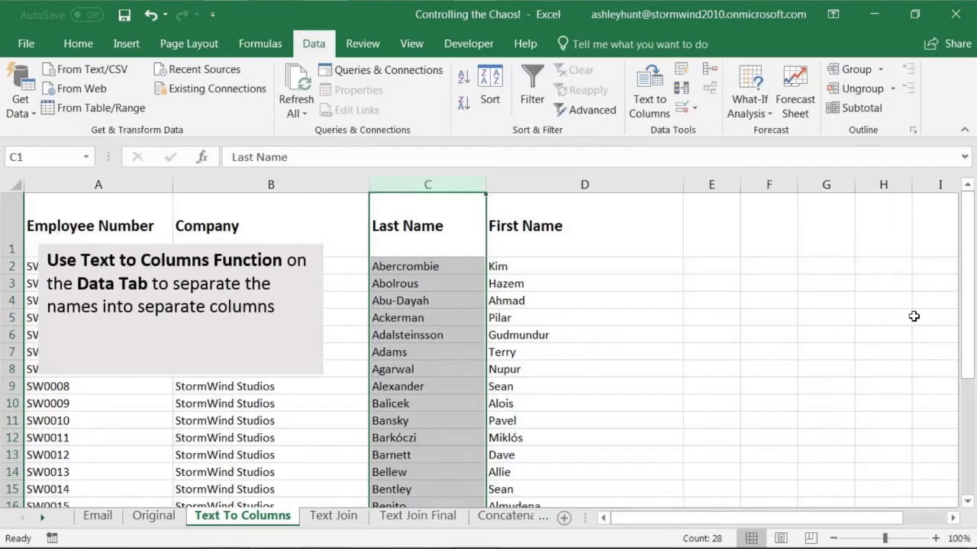
Cut the First Name cells D1:D28, including the header
click(573, 221)
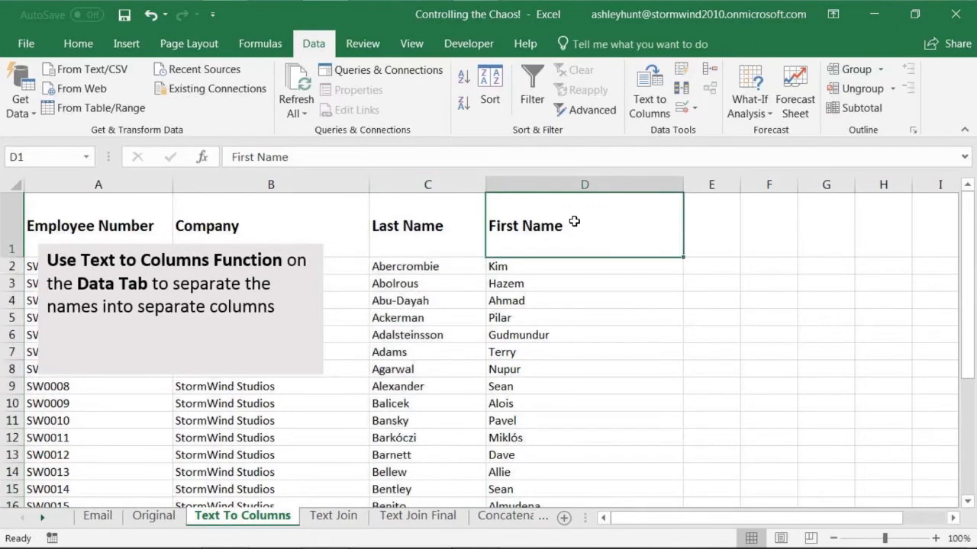
drag(574, 221, 586, 467)
scroll(591, 407, up, 4)
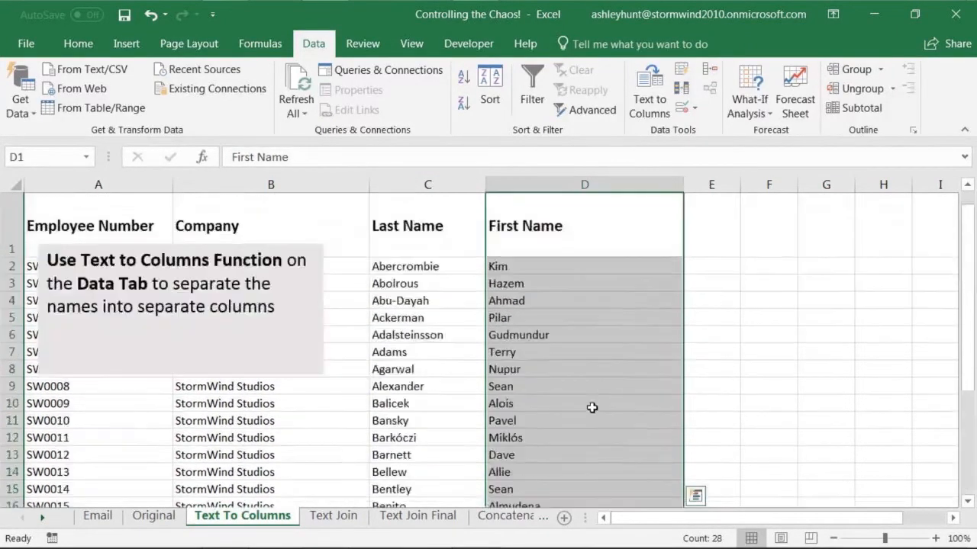
right_click(618, 225)
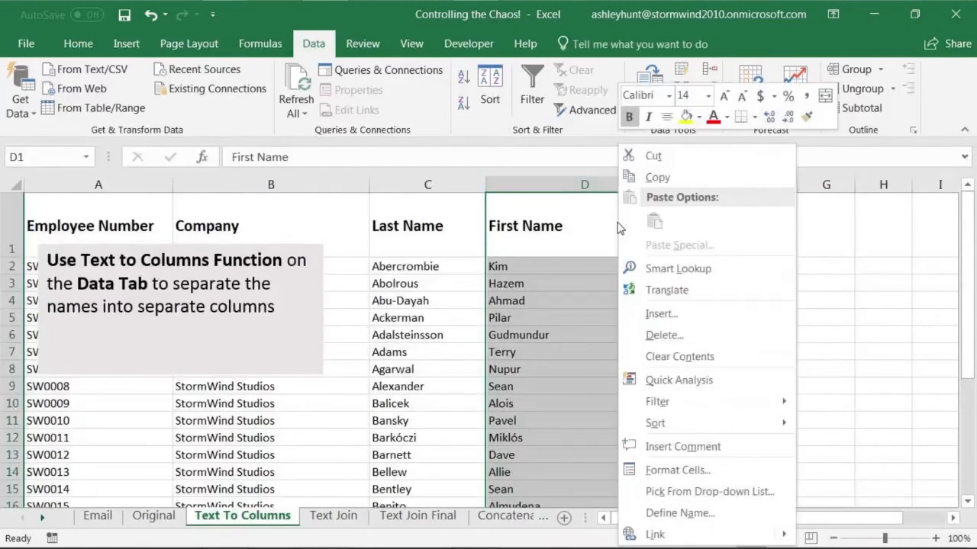
click(654, 155)
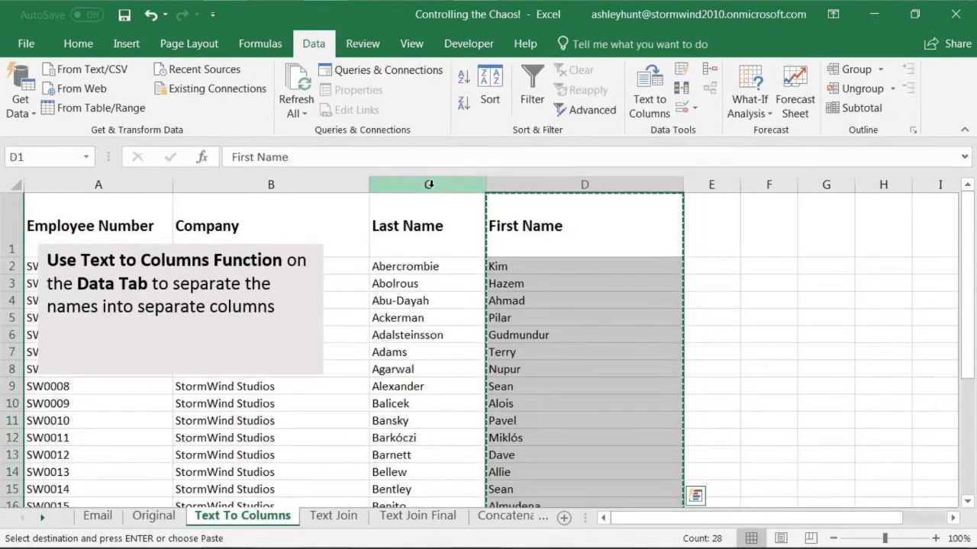
Insert a blank column before Last Name and paste the cut First Name cells into it starting at C1
click(429, 185)
right_click(431, 188)
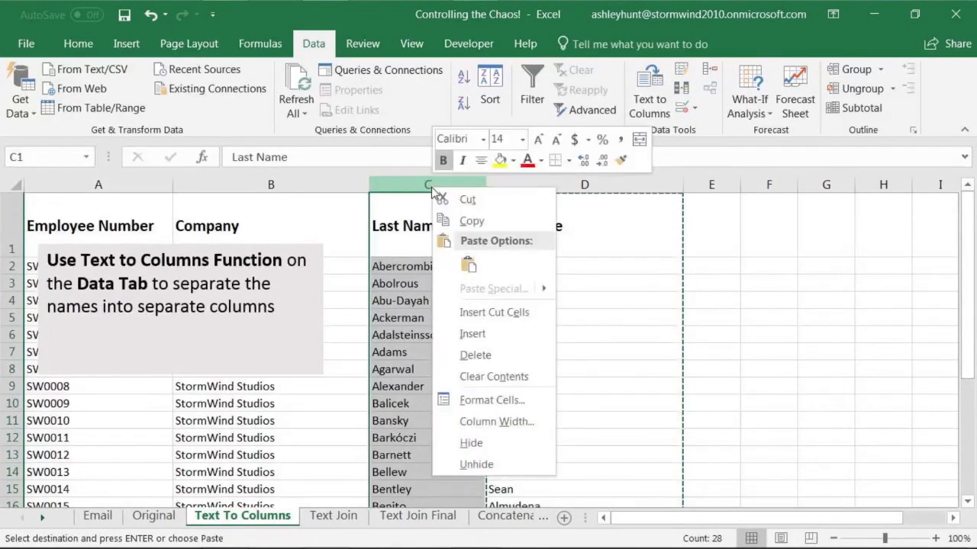
click(483, 335)
click(427, 228)
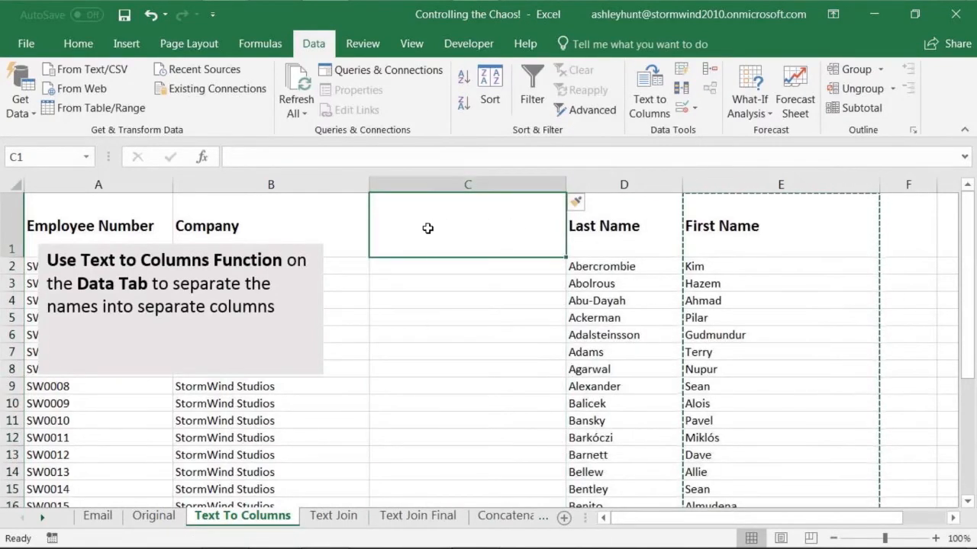
right_click(427, 228)
click(467, 204)
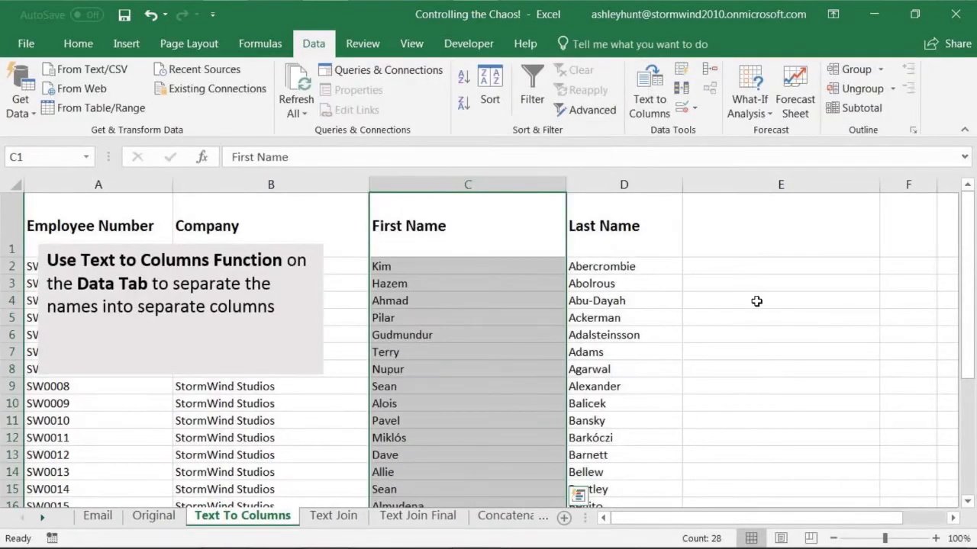